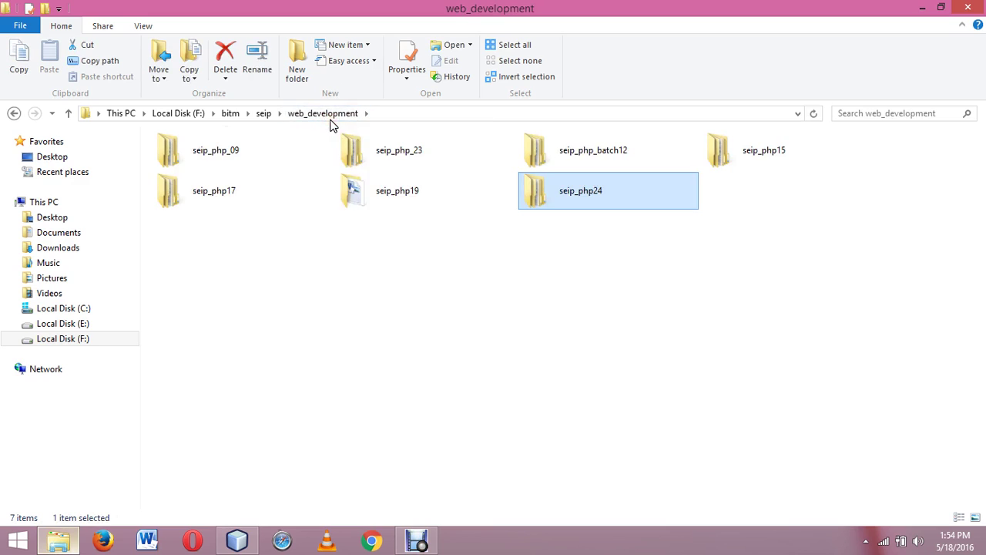
Permanently delete the seip_php24 folder from web_development
key("shift+Delete")
left_click(544, 307)
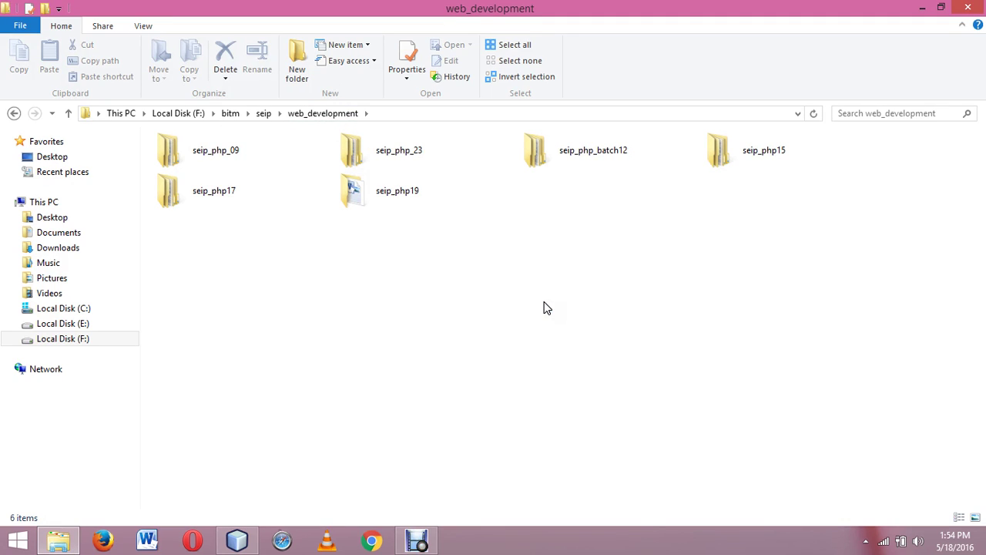
left_click(545, 307)
Create a new folder named seip_php_24 in web_development
right_click(544, 302)
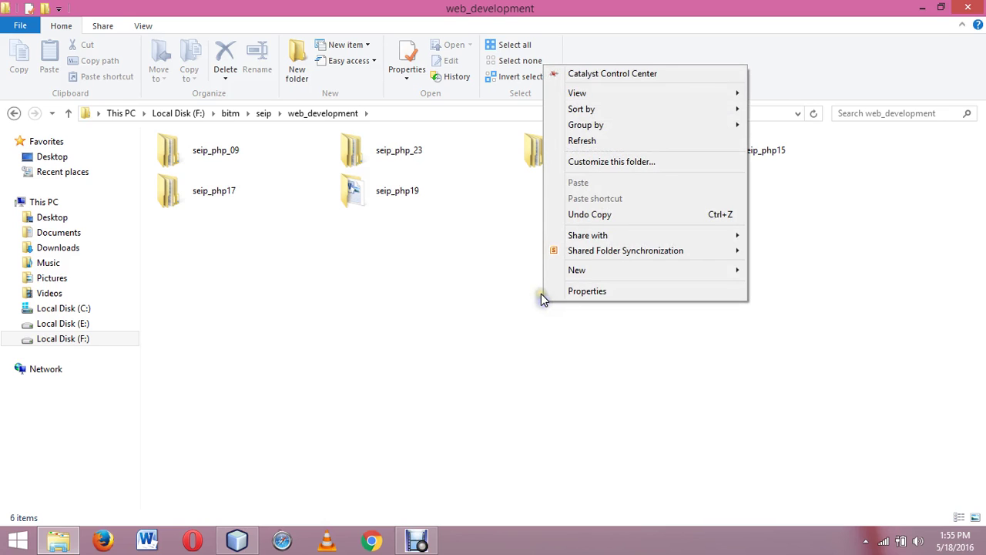
left_click(766, 271)
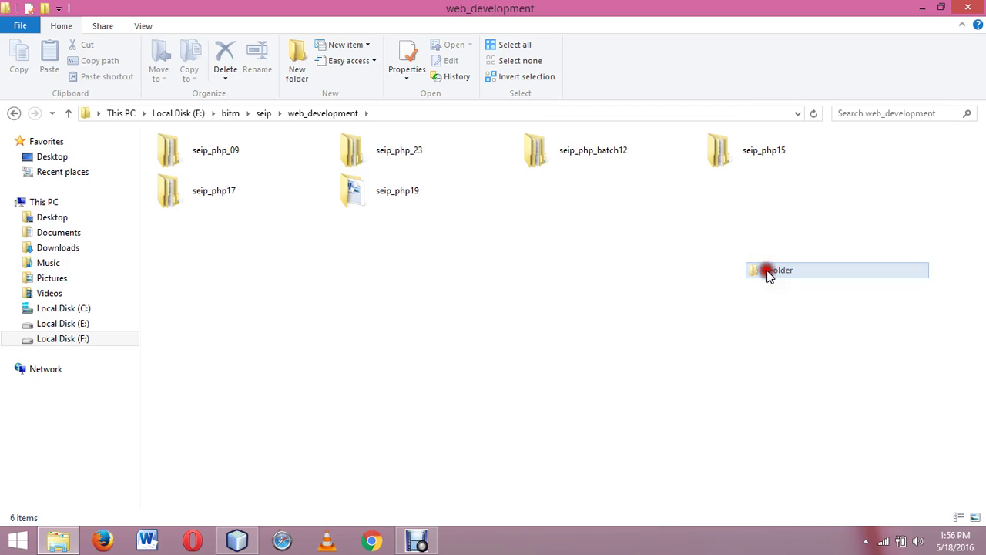
type("se")
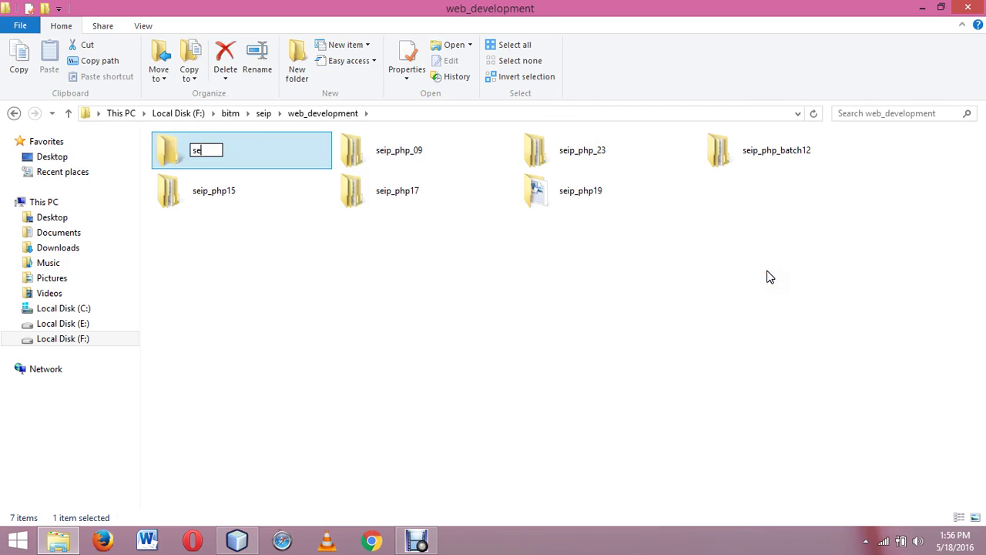
type("ip_php")
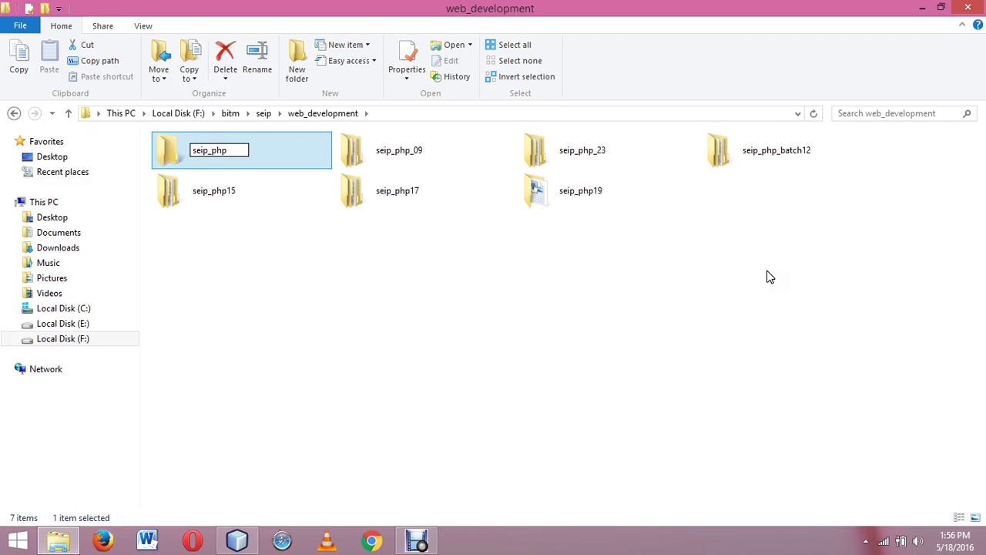
type("_24")
Look inside the new seip_php_24 folder and return to web_development
left_click(962, 24)
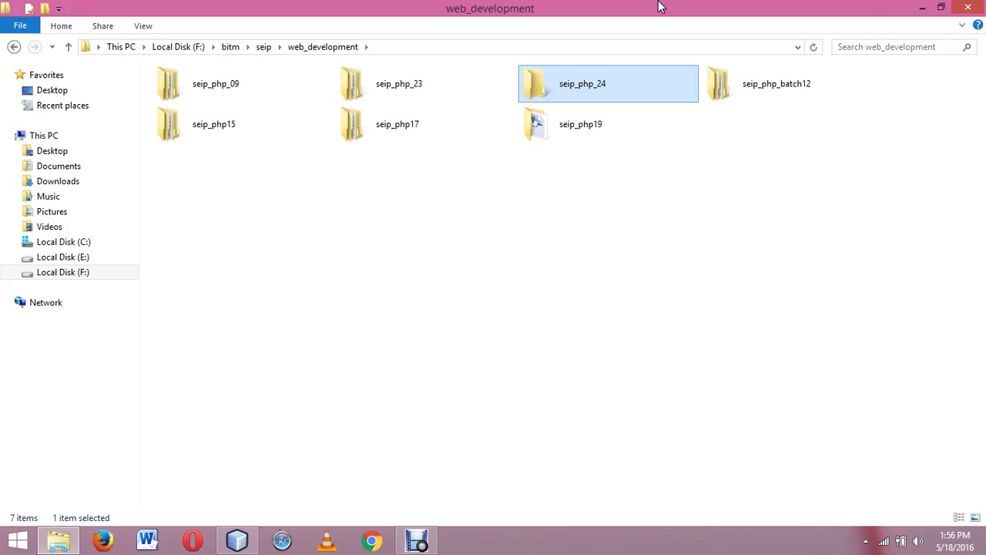
left_click(146, 26)
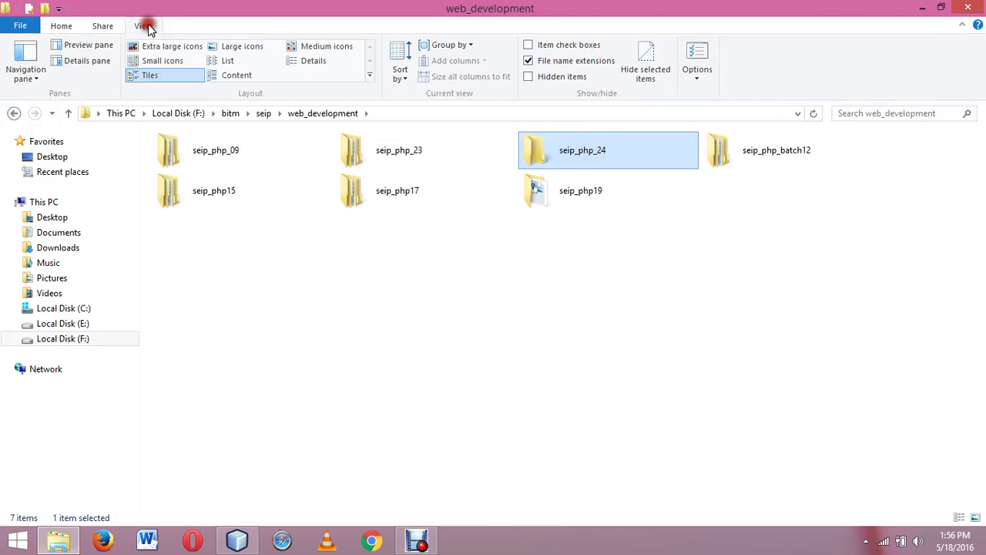
double_click(620, 152)
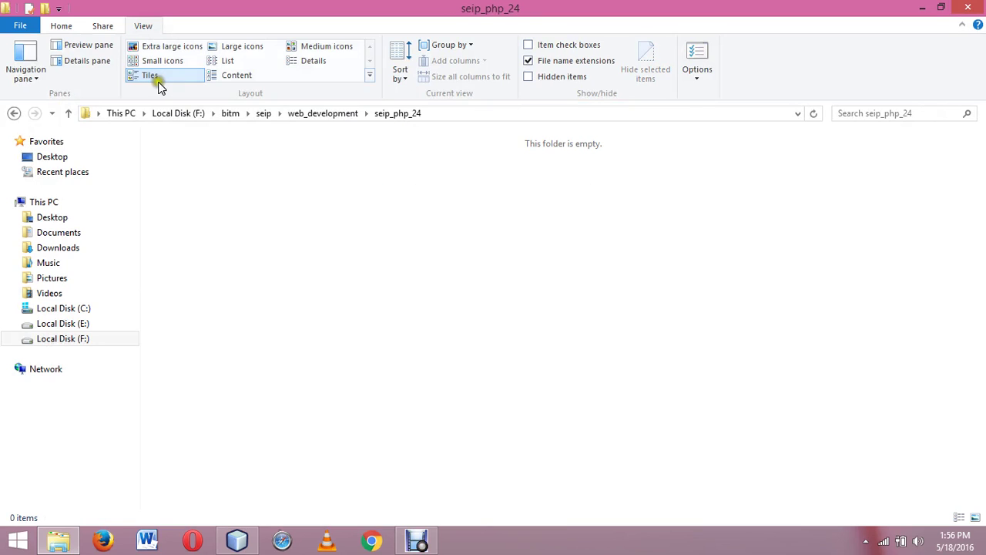
left_click(13, 113)
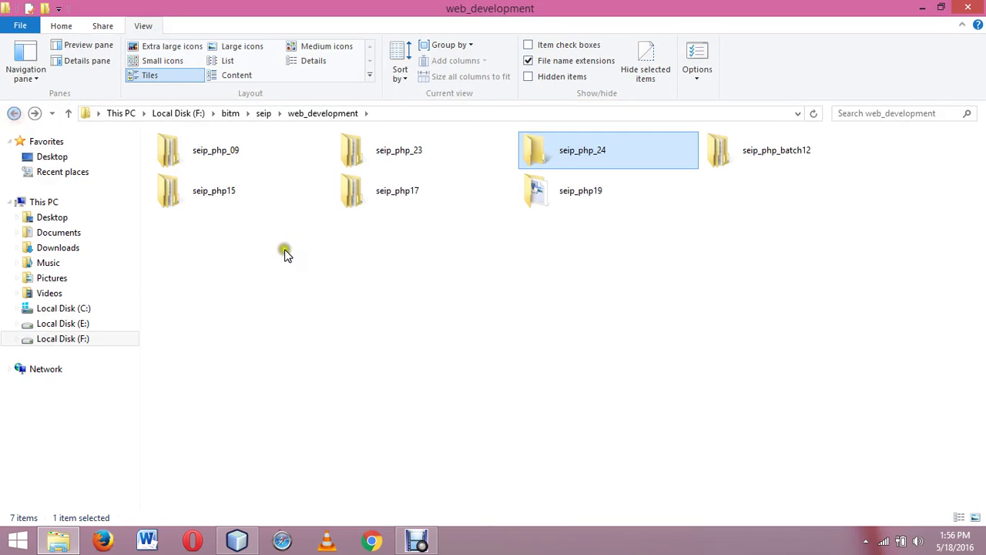
Switch to NetBeans, close the layout_two.html, layout_one.html and index.html files, and collapse the seip_php_23 project
left_click(238, 540)
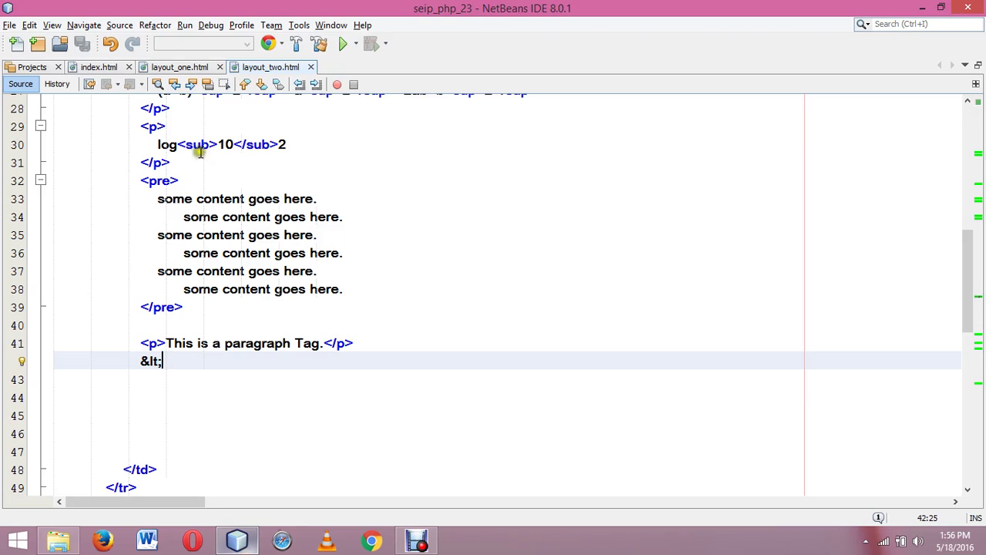
left_click(310, 67)
left_click(220, 67)
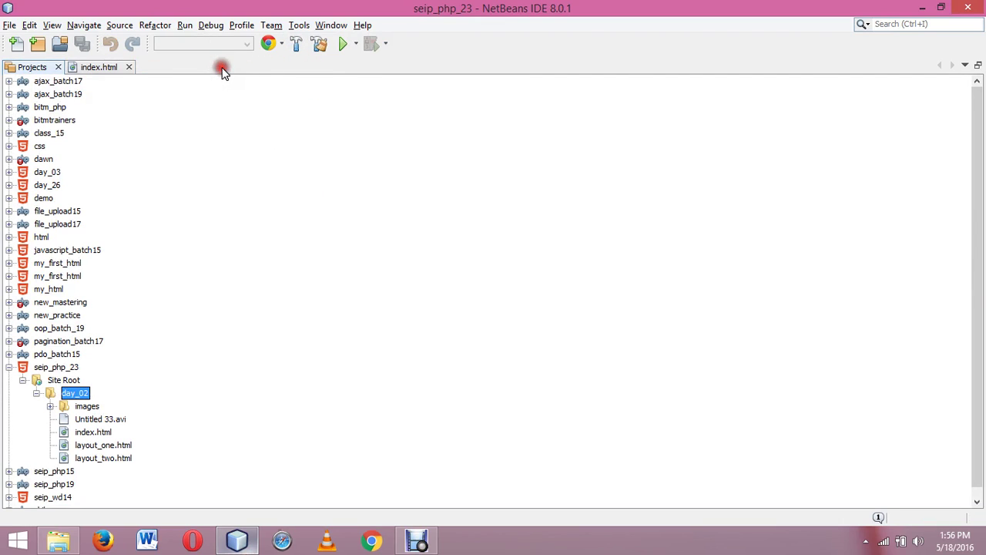
left_click(129, 68)
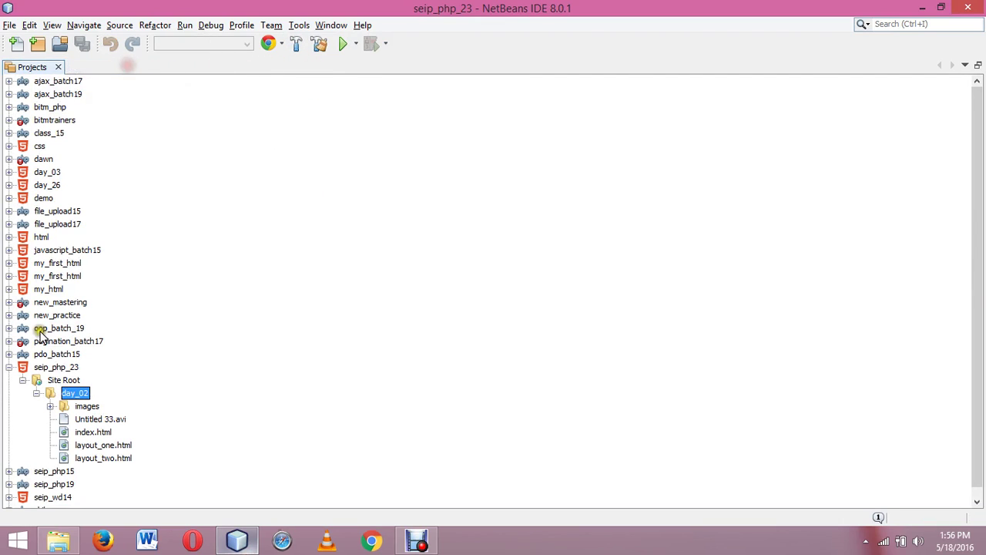
left_click(9, 367)
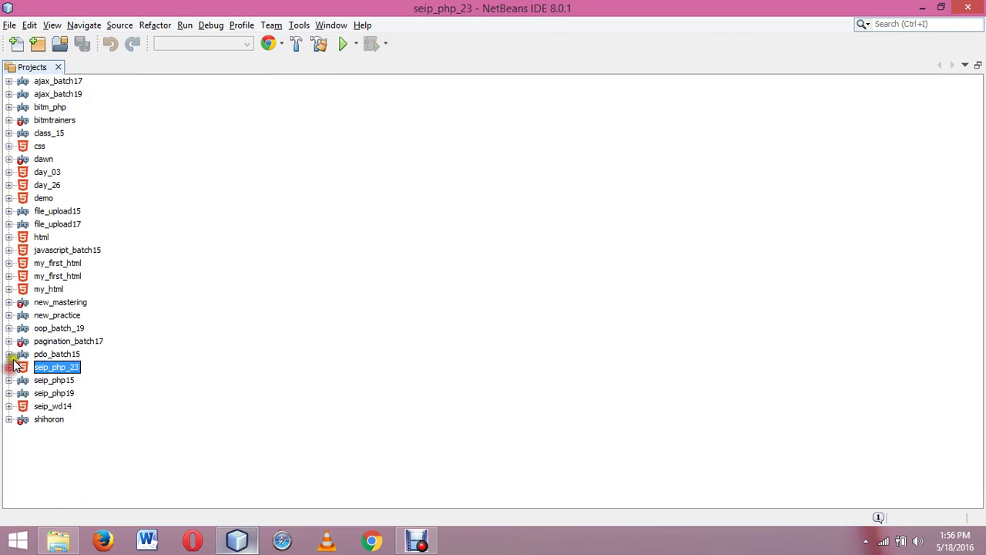
Start a new project of the HTML5 Application type and continue to its name and location settings
left_click(10, 26)
left_click(24, 42)
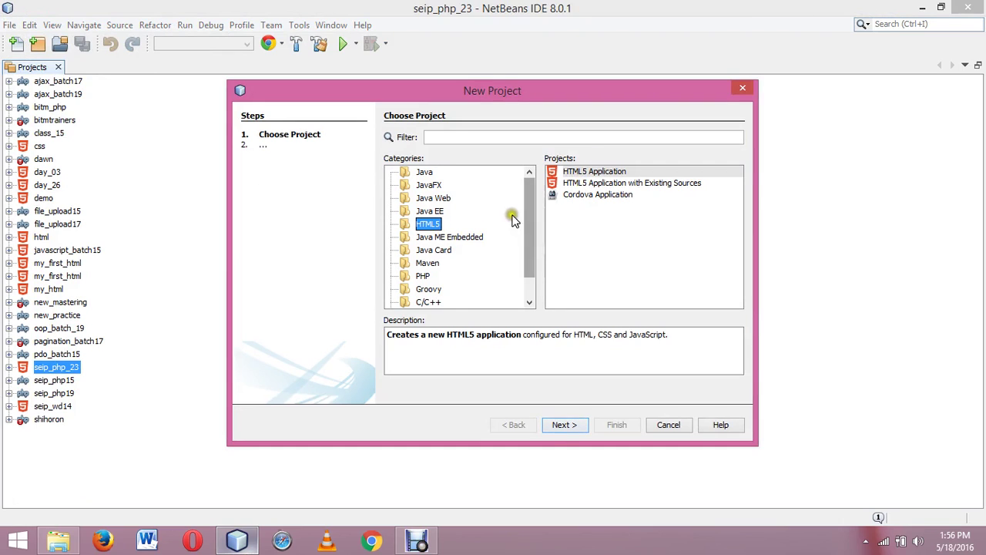
left_click_drag(527, 209, 447, 298)
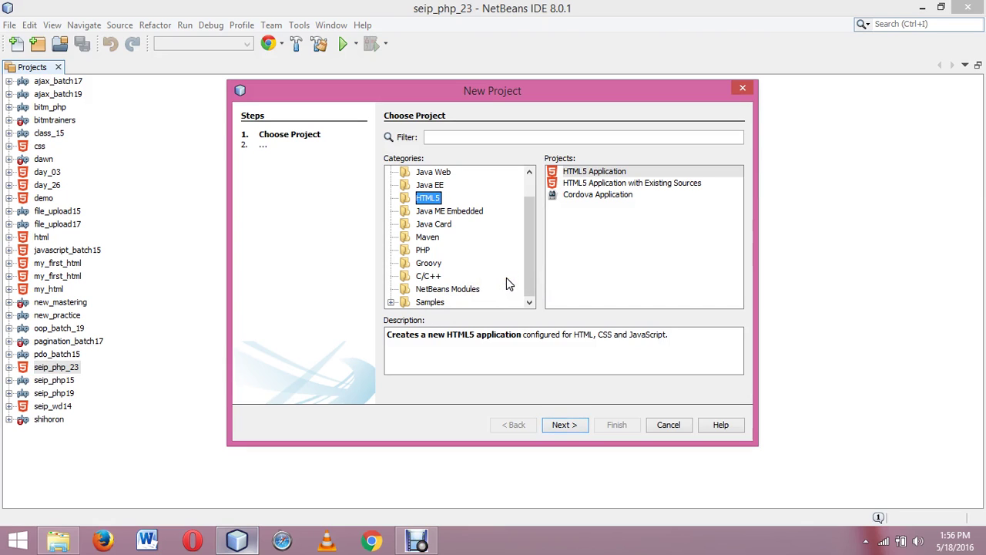
left_click_drag(529, 245, 531, 208)
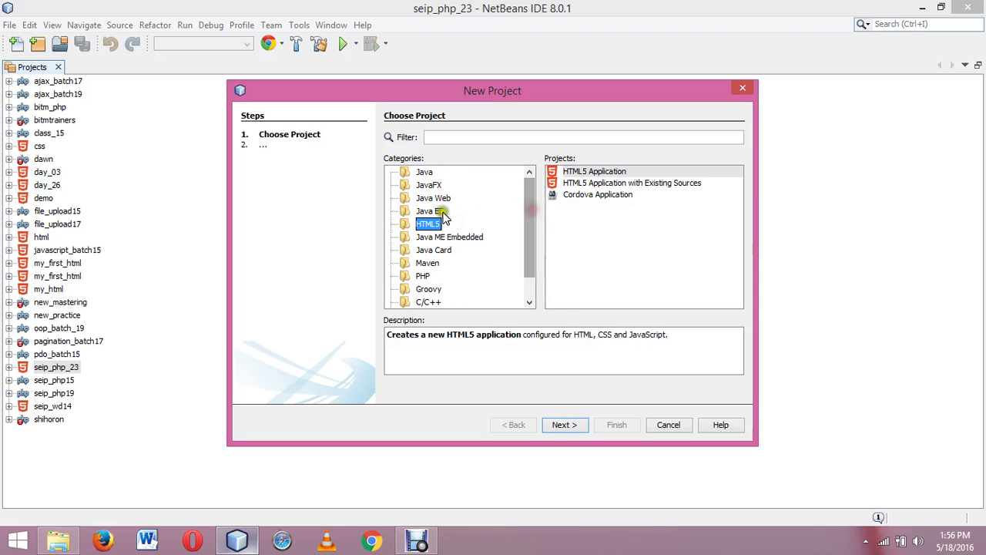
left_click(563, 425)
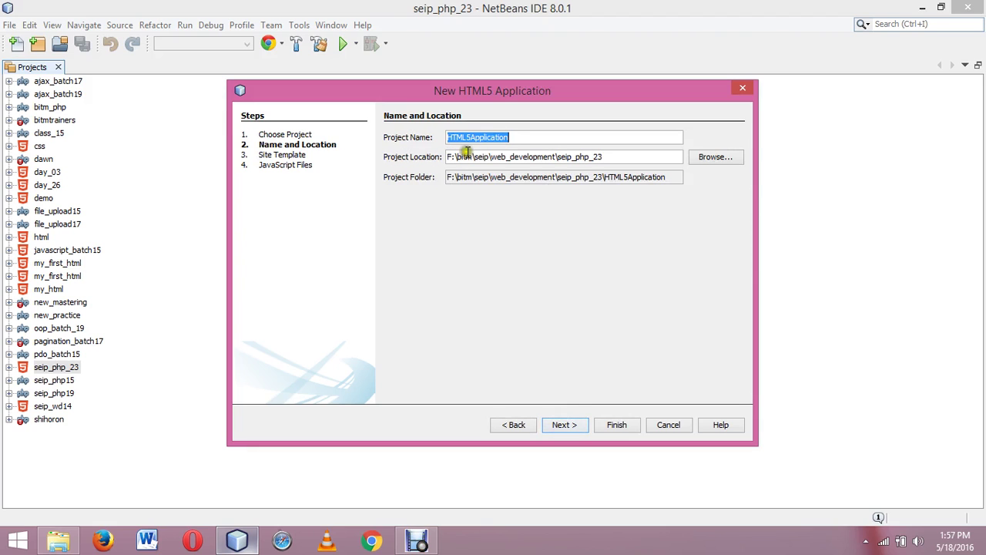
Set the project location to the folder F:\bitm\seip\web_development\seip_php_24
left_click(716, 158)
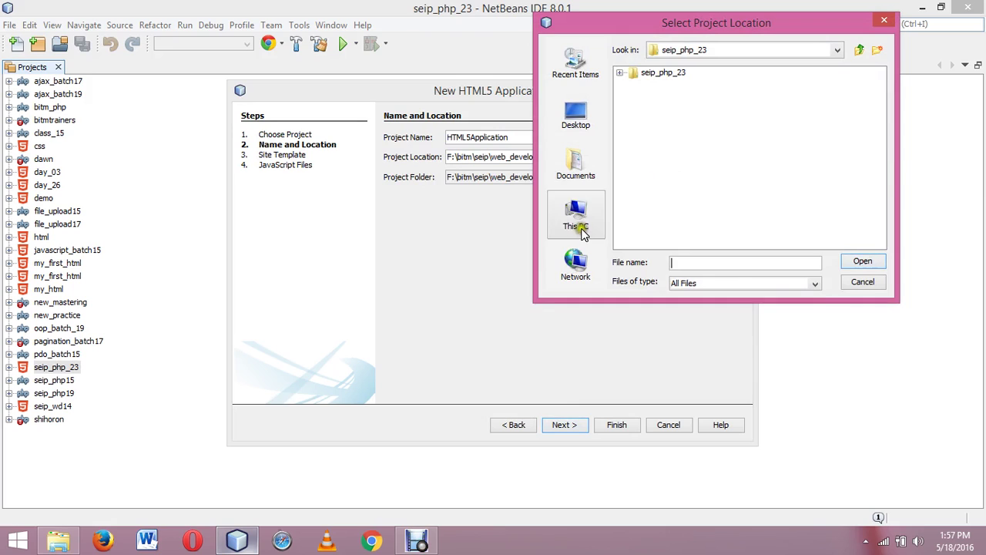
left_click(582, 225)
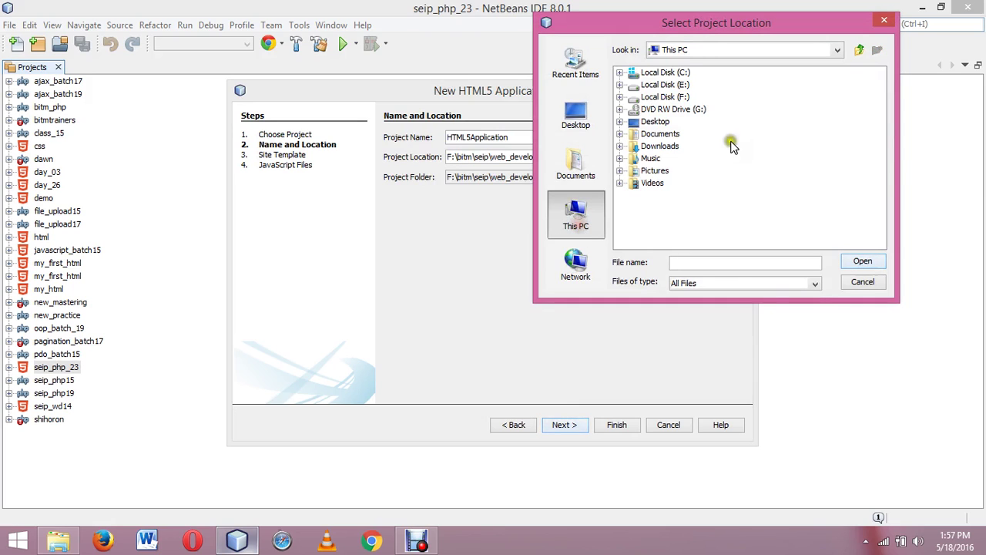
left_click(661, 99)
double_click(661, 98)
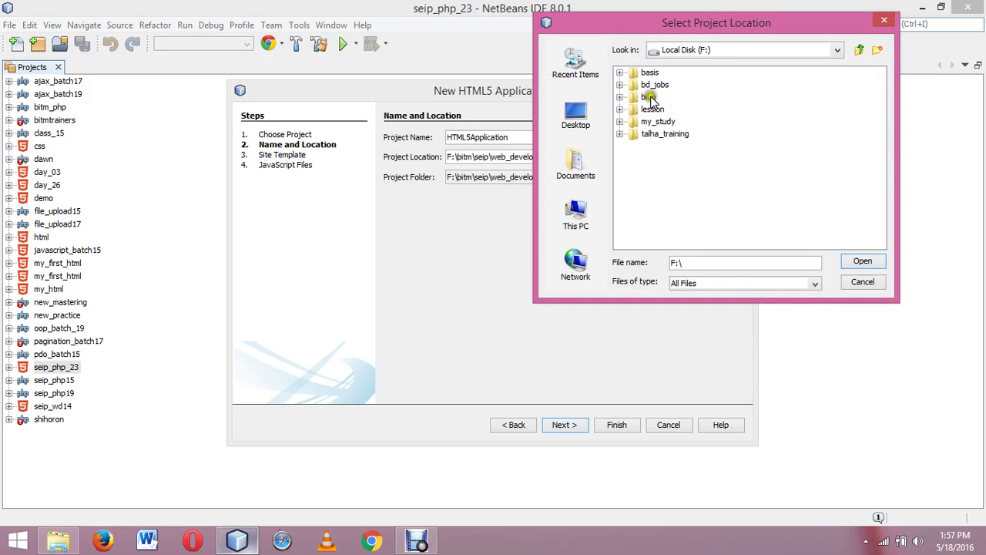
left_click(648, 98)
double_click(650, 99)
left_click(641, 77)
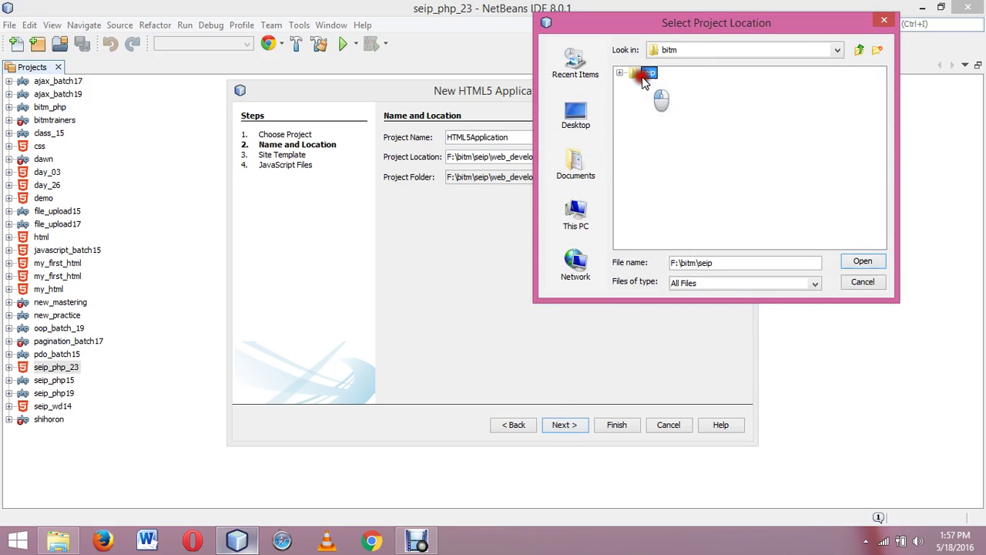
double_click(642, 77)
left_click(671, 91)
double_click(671, 91)
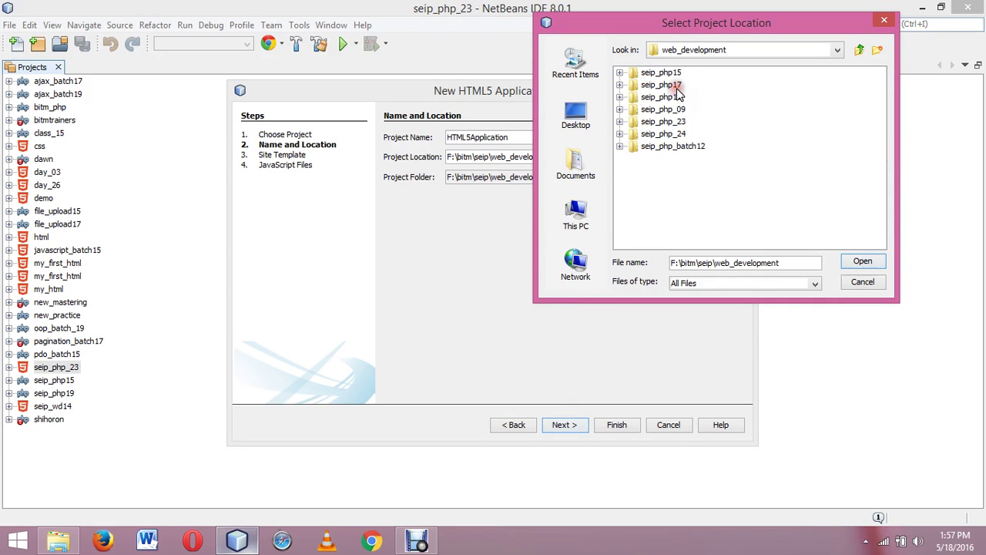
left_click(675, 134)
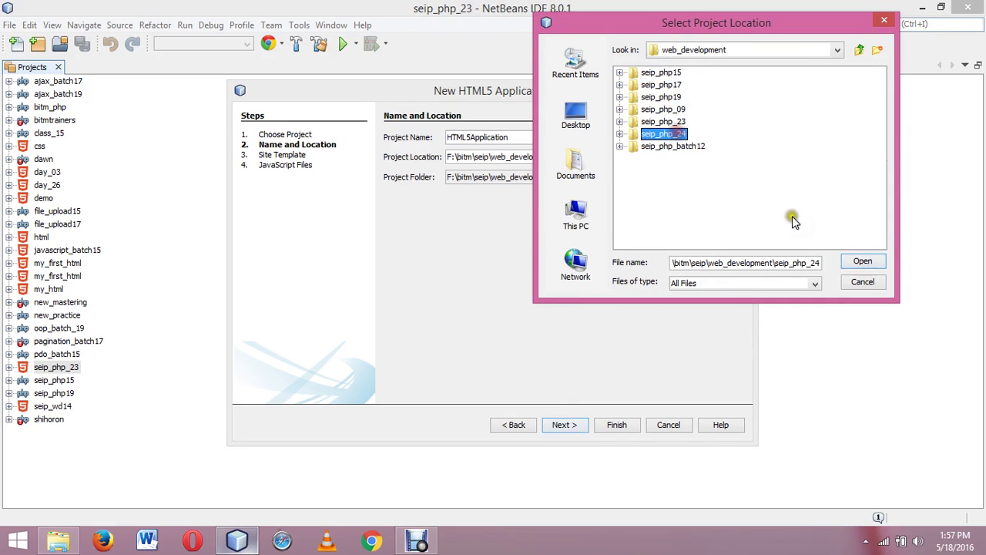
left_click(857, 263)
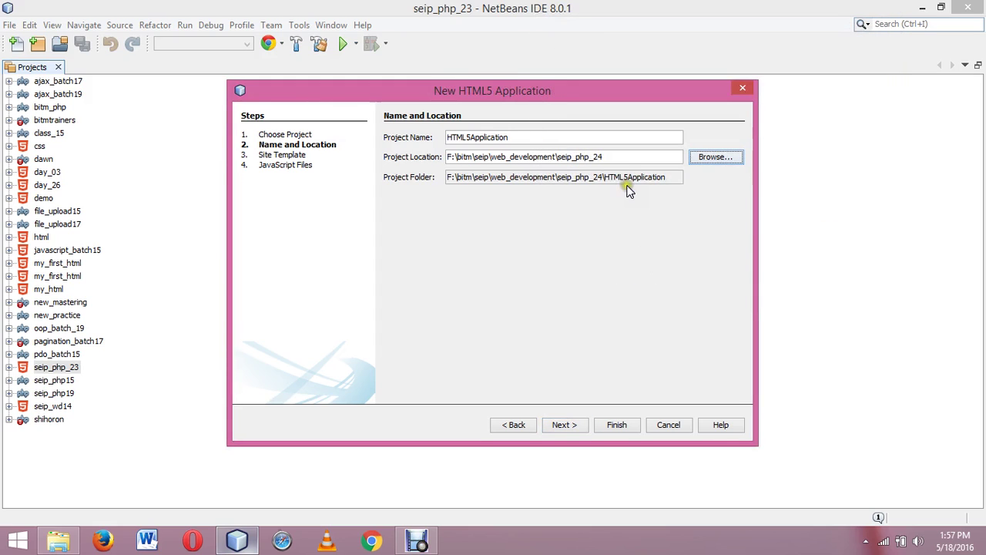
Name the project seip_php_24 by copying the folder name from its location path, and finish creating it
left_click(605, 157)
left_click_drag(604, 157, 559, 157)
key("ctrl+c")
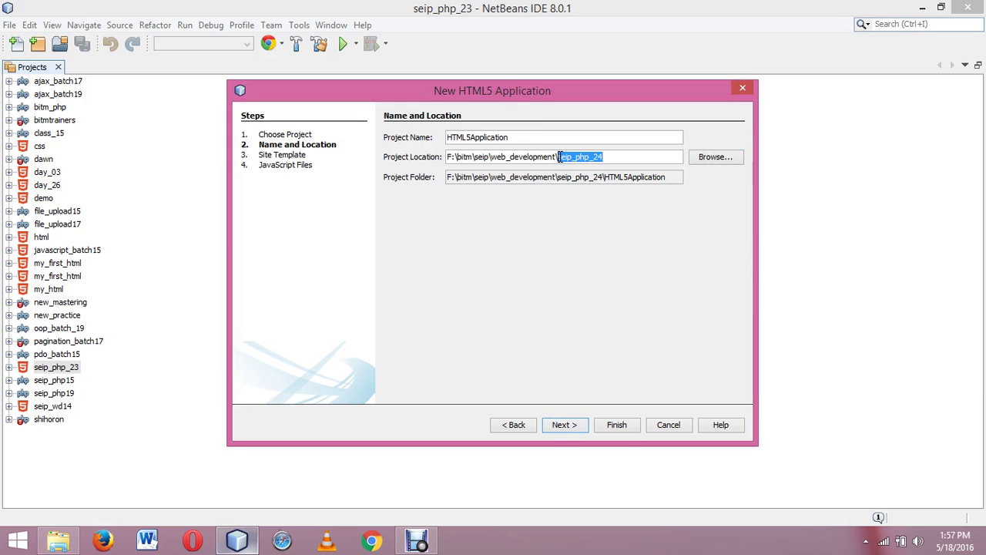
left_click_drag(510, 137, 440, 143)
key("ctrl+v")
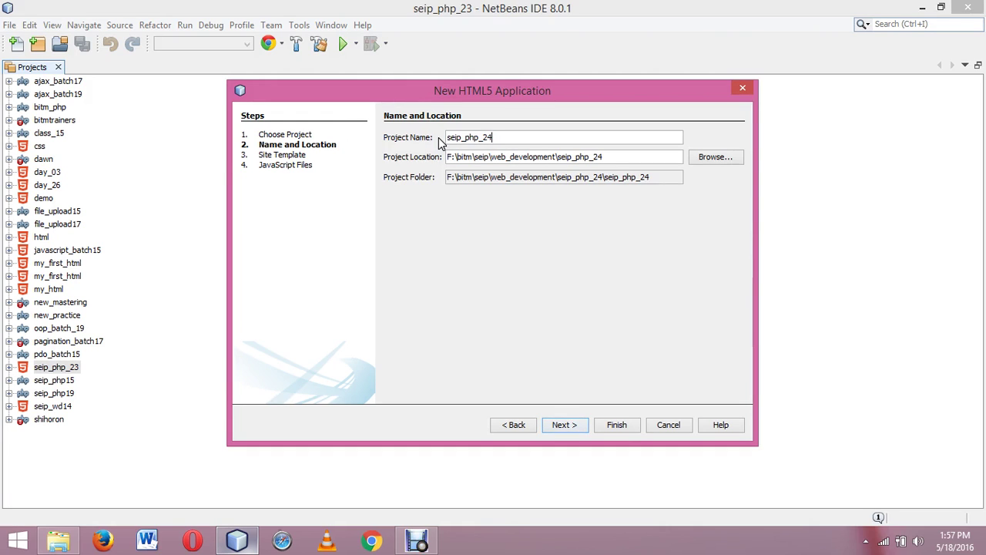
left_click(613, 427)
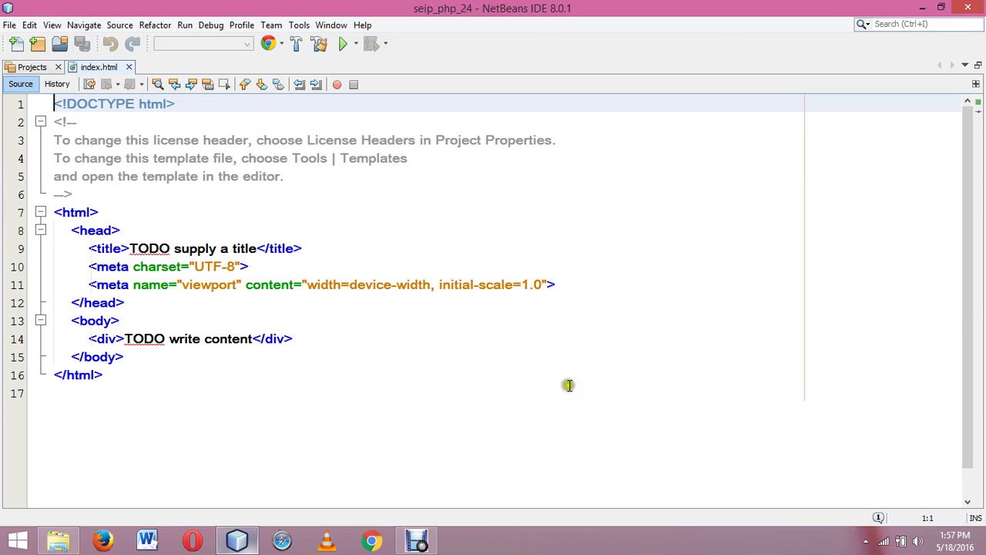
Examine the seip_php_24 project's Site Root and its index.html file
left_click(35, 67)
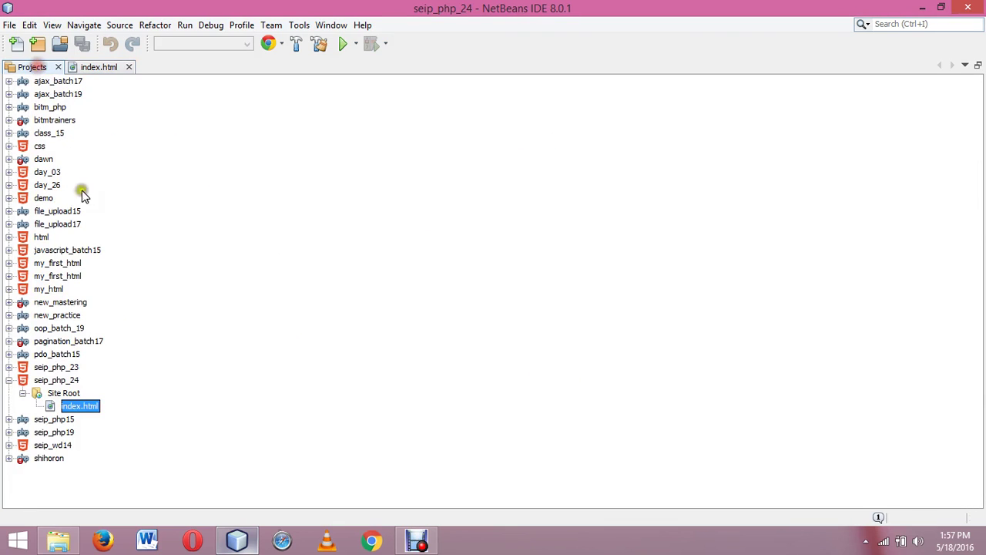
left_click(65, 378)
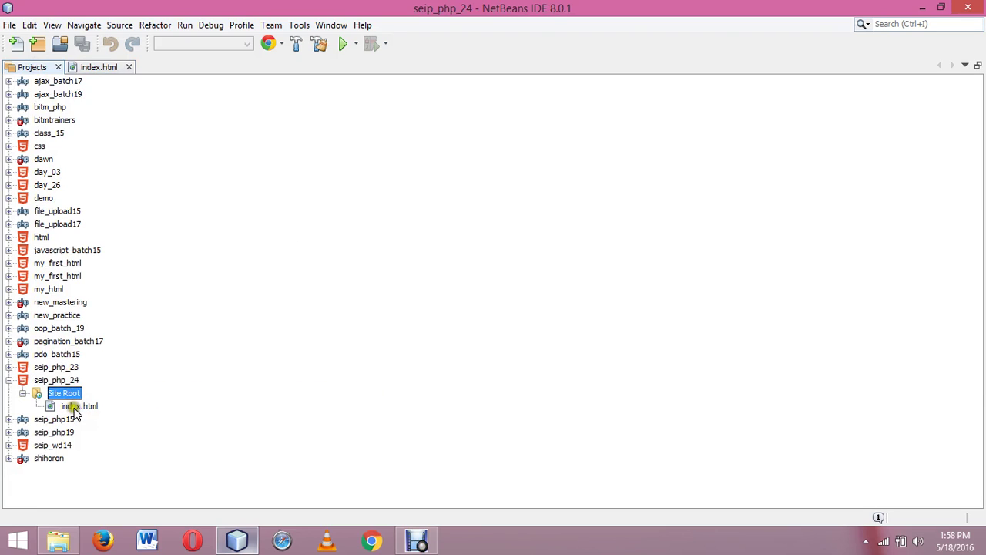
double_click(77, 406)
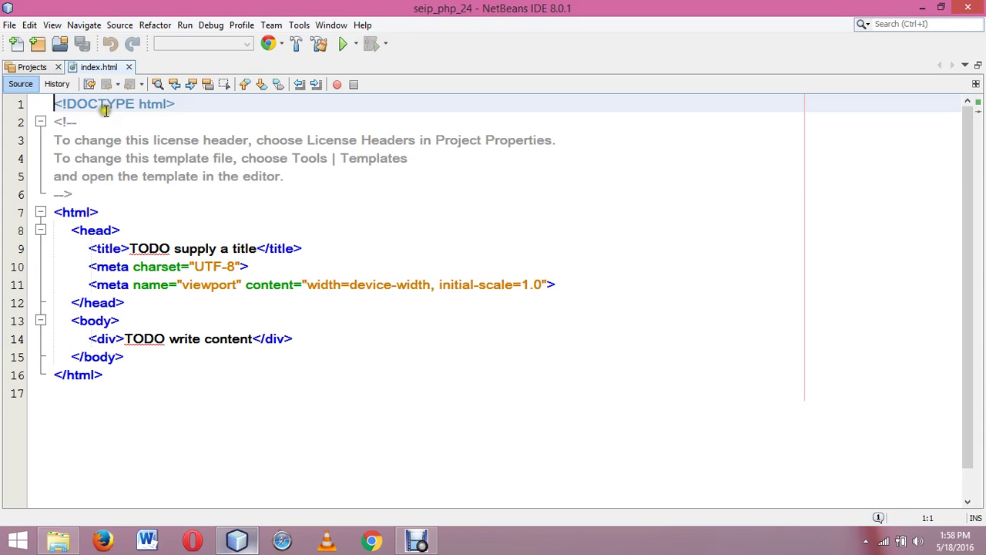
left_click(42, 68)
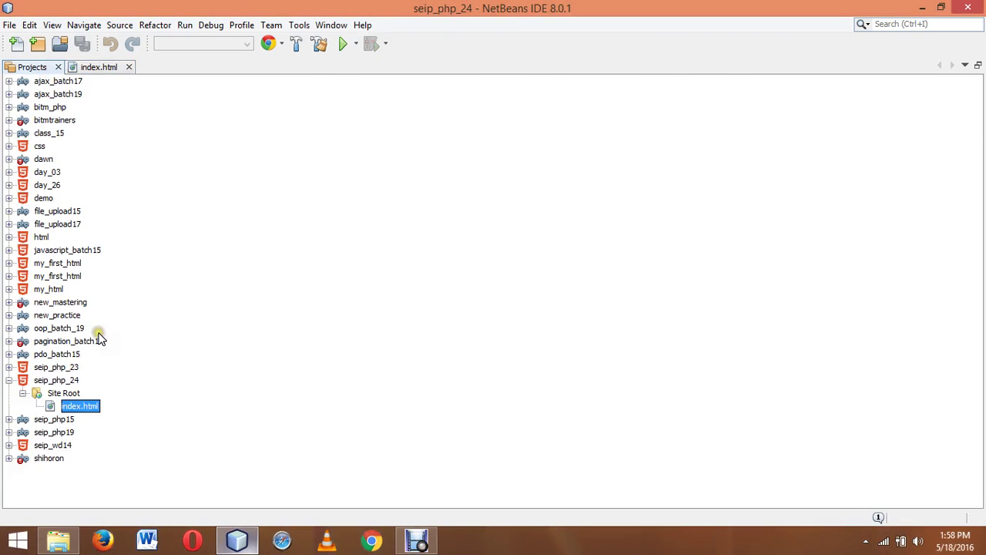
left_click(65, 394)
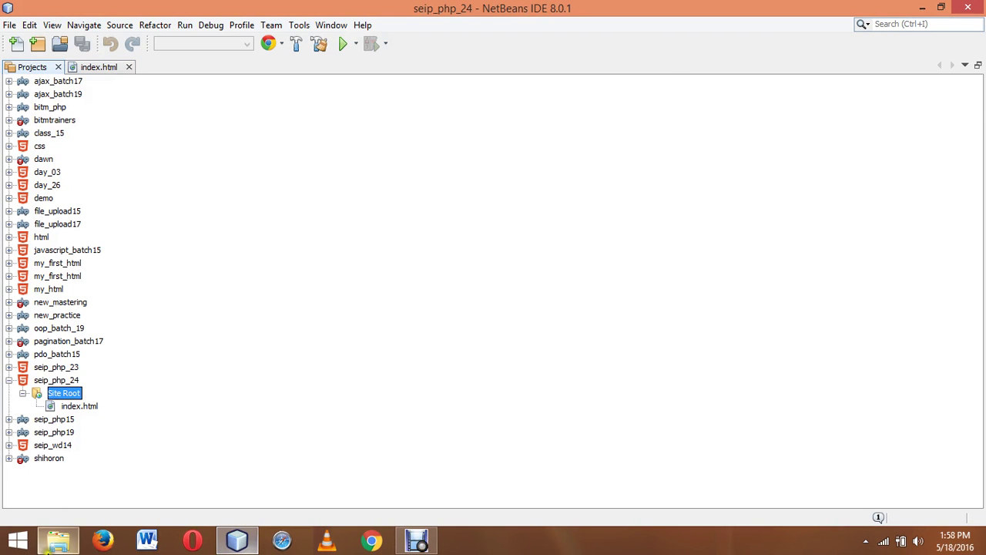
Switch to File Explorer and open the seip_php_24 folder in web_development to inspect the project files
left_click_drag(48, 546, 538, 181)
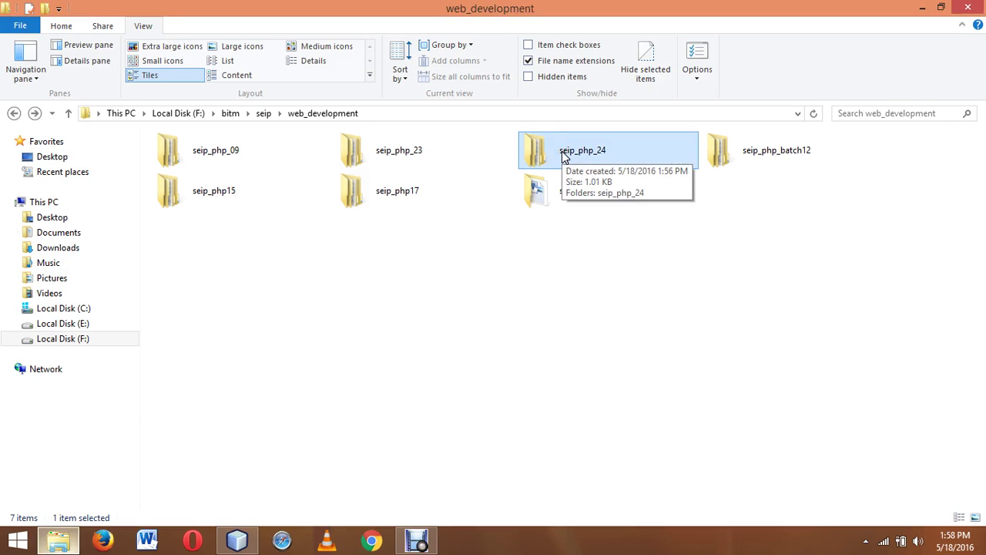
left_click(561, 153)
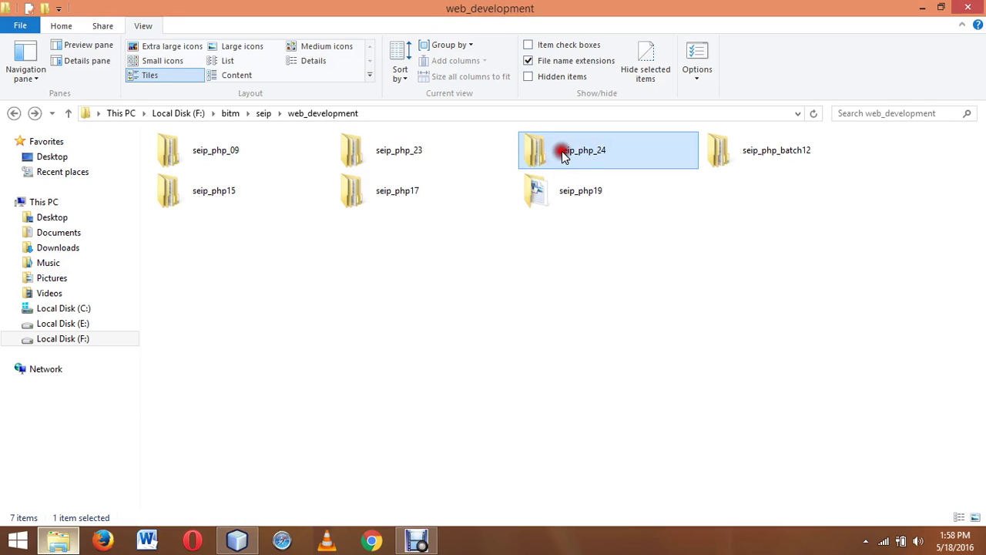
double_click(539, 158)
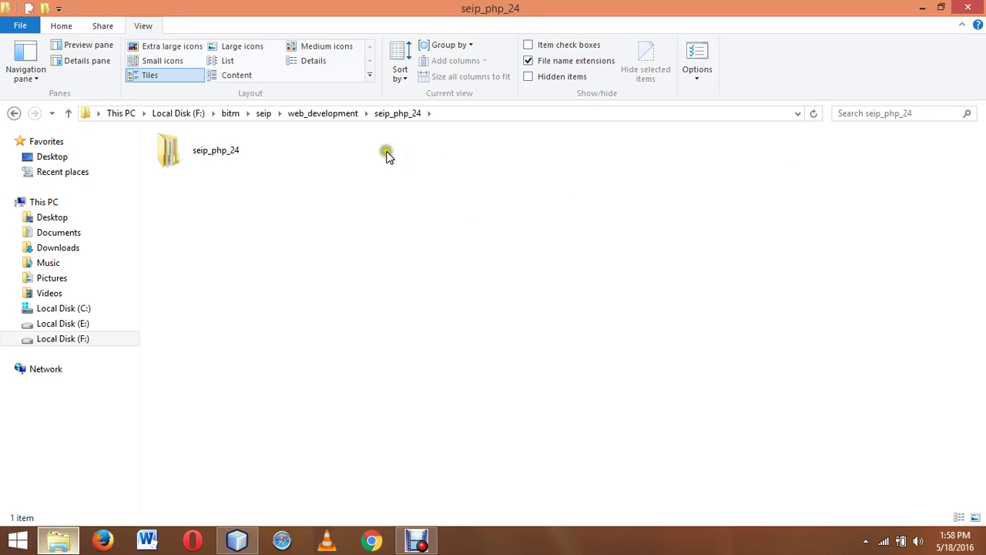
Open the inner seip_php_24 project folder and inspect its nbproject, public_html and test subfolders
left_click(231, 157)
double_click(231, 159)
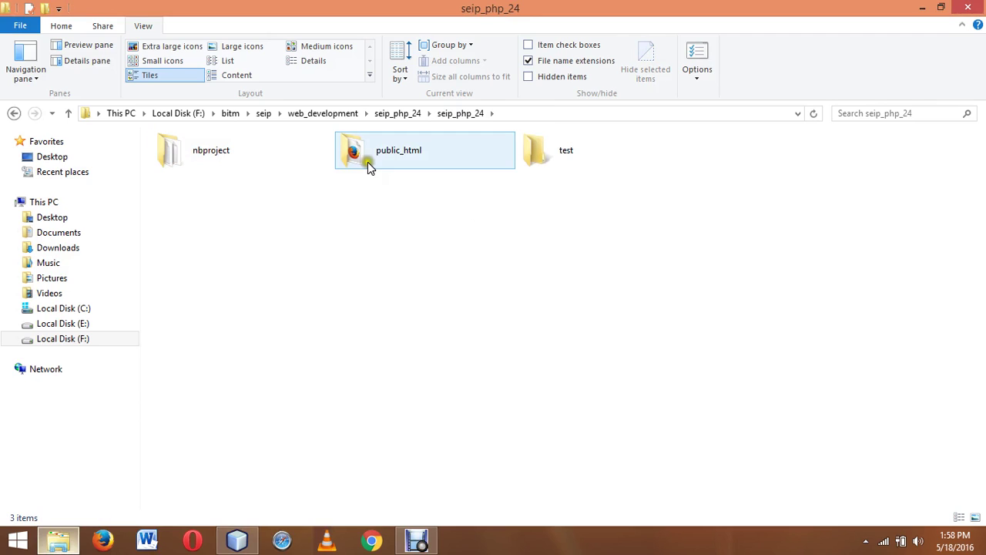
left_click(316, 231)
left_click(322, 220)
left_click(321, 218)
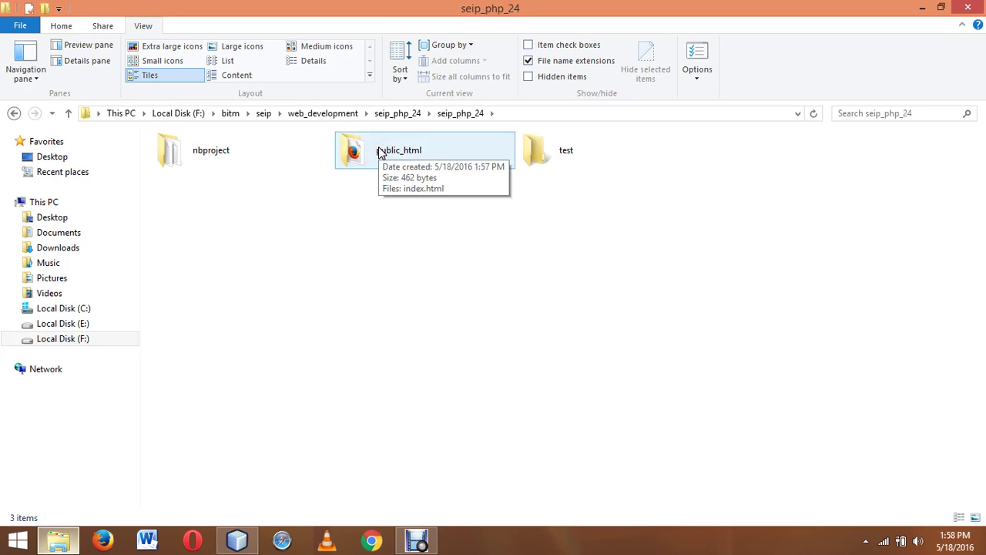
left_click(250, 158)
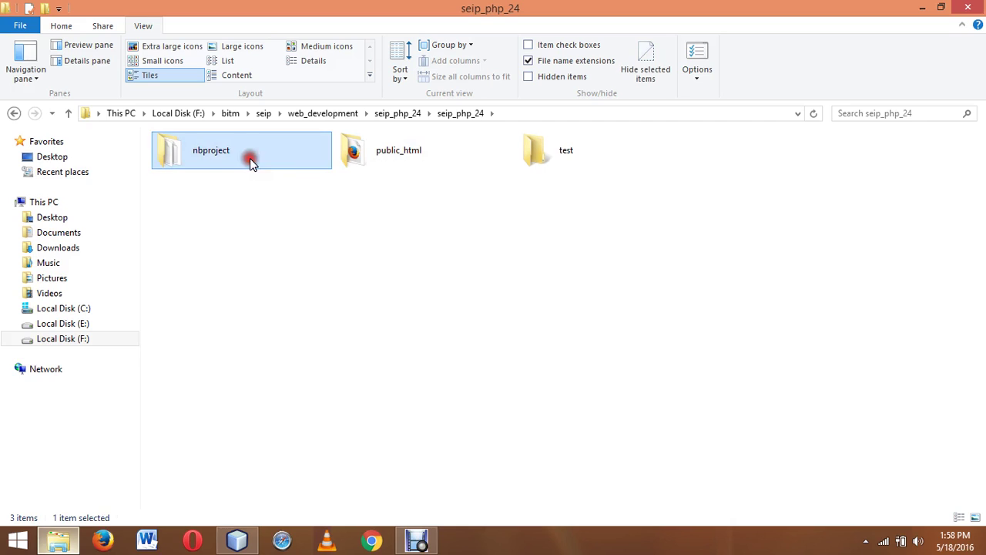
Open the public_html folder and launch its index.html file in Firefox
double_click(377, 157)
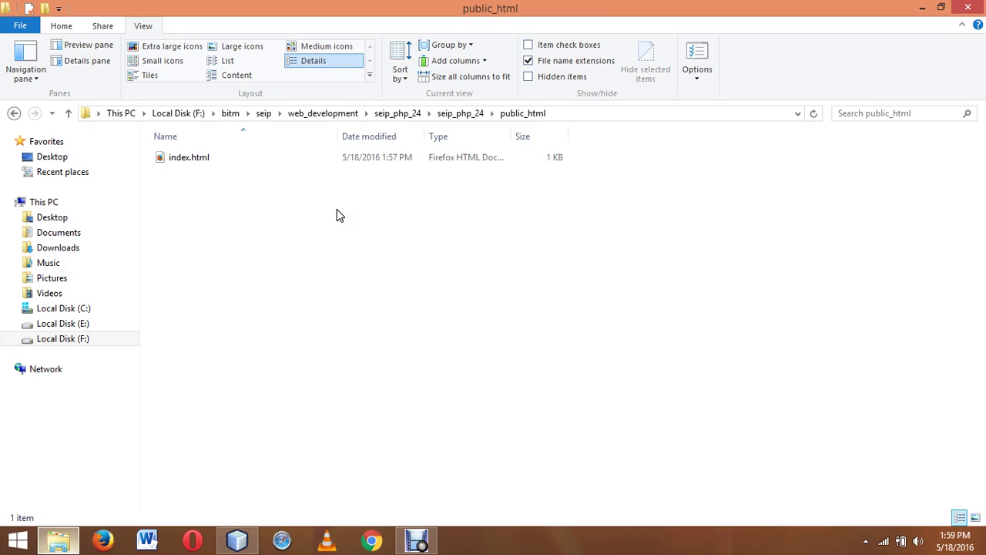
left_click(198, 152)
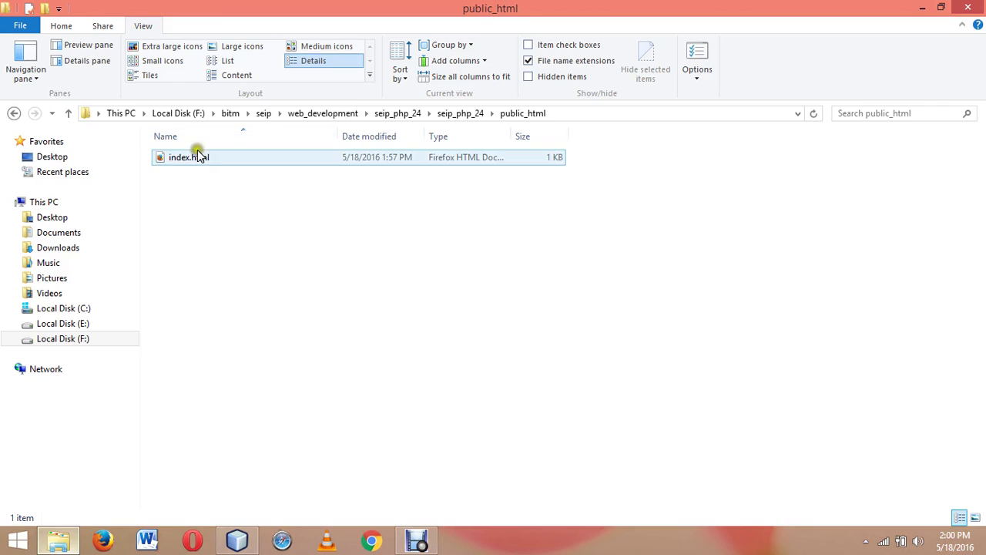
double_click(197, 156)
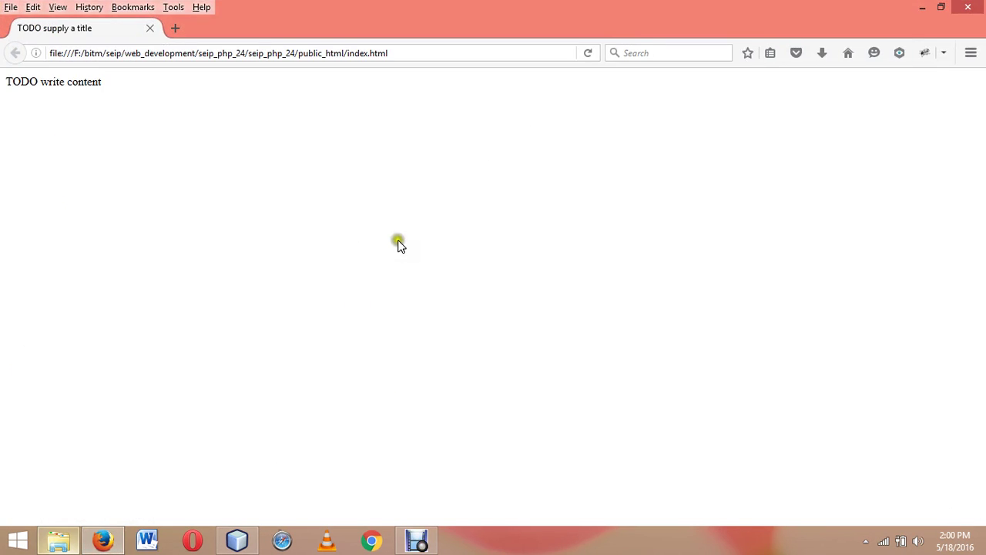
Switch to NetBeans, open the index.html source, and compare its title and body content with the page shown in Firefox
left_click(237, 539)
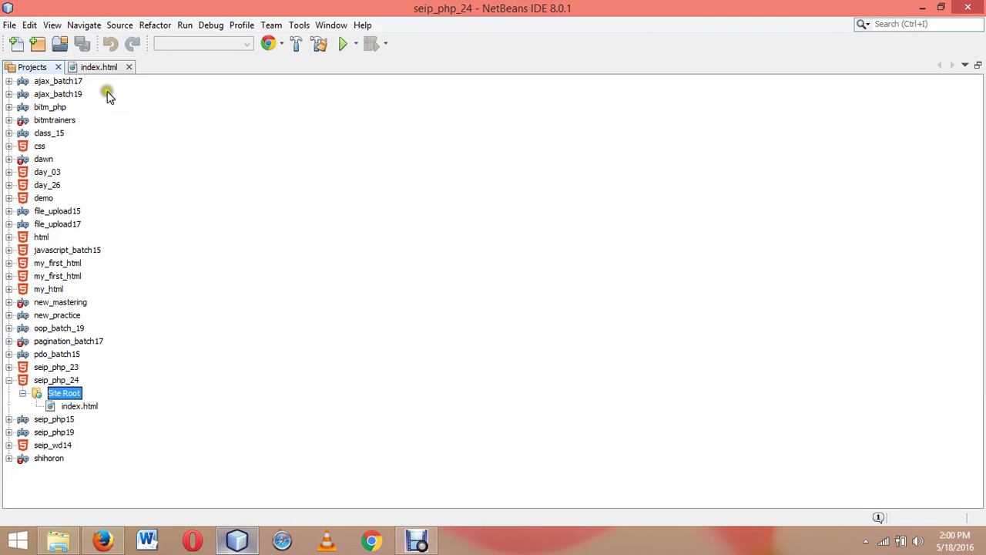
left_click(100, 67)
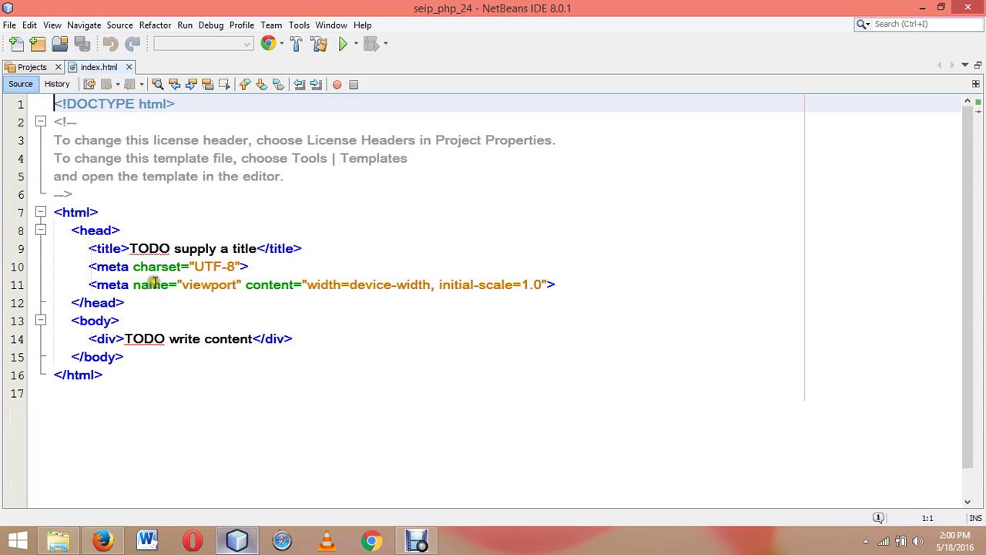
left_click(113, 544)
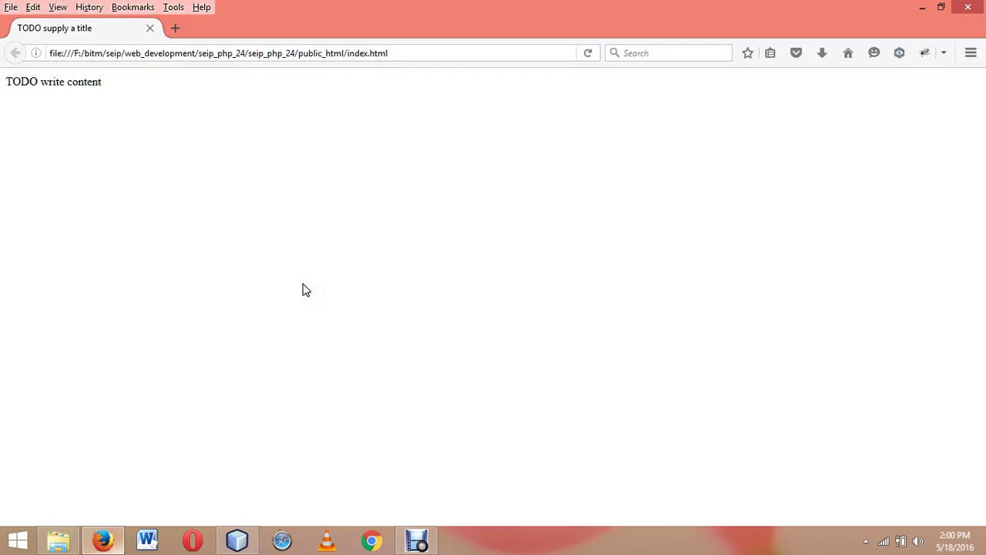
left_click(304, 240)
left_click(236, 540)
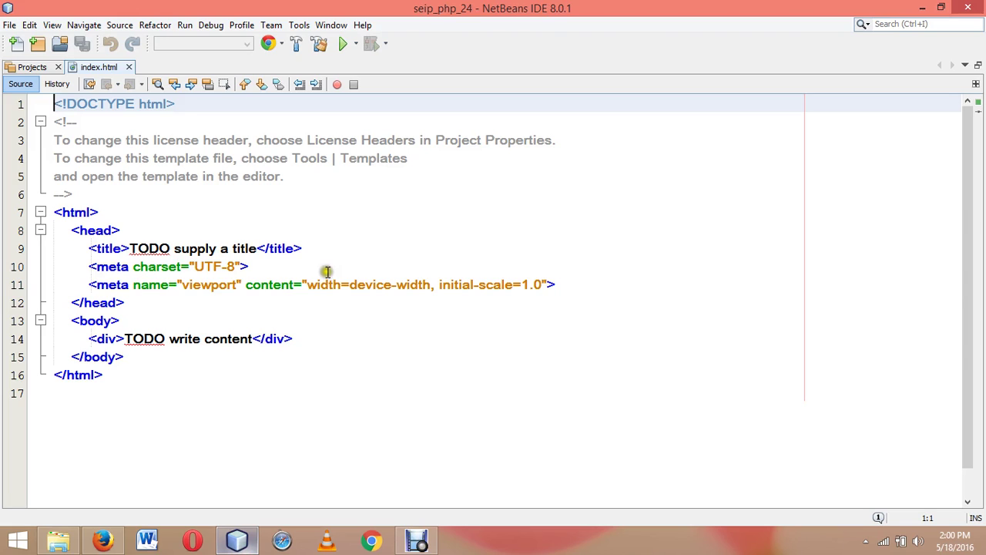
left_click(231, 303)
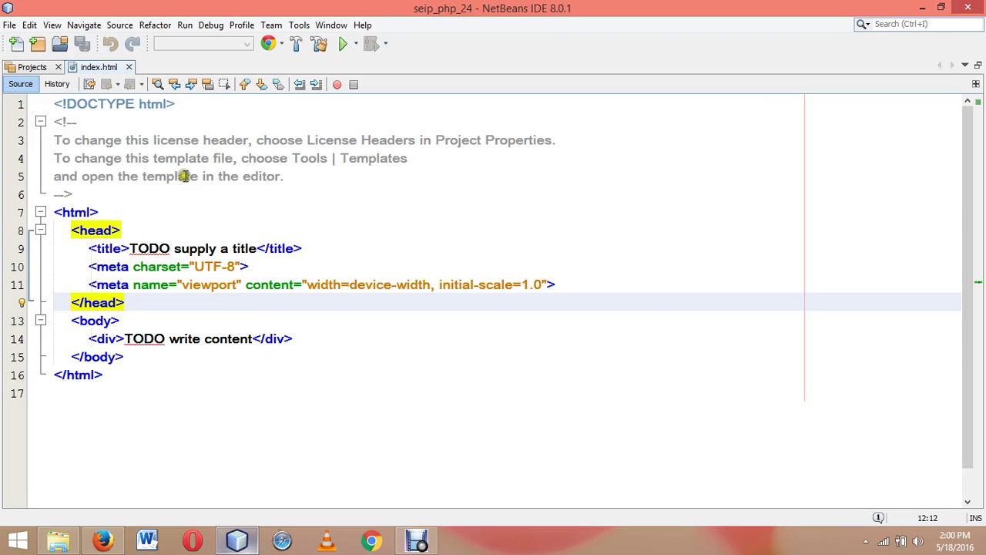
left_click(103, 541)
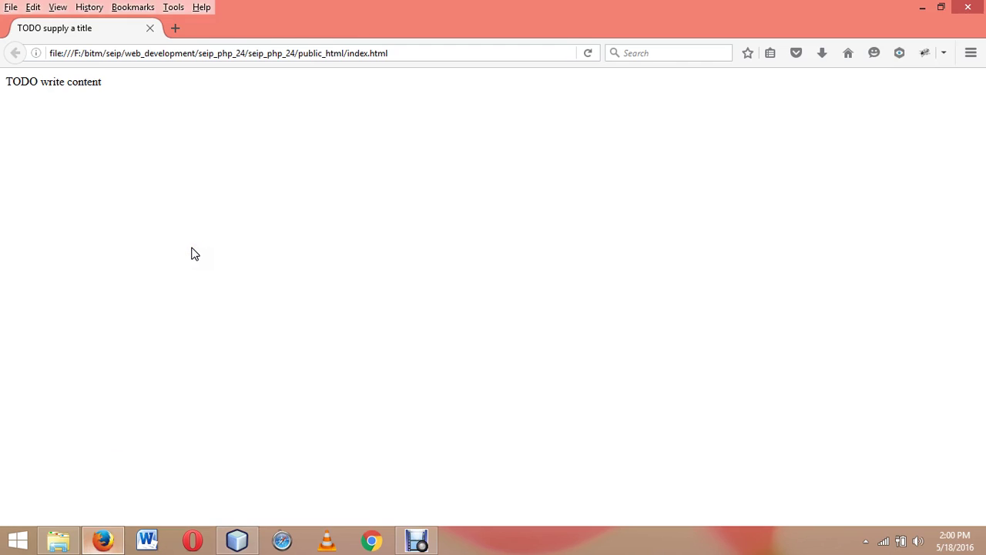
left_click(249, 193)
left_click(235, 541)
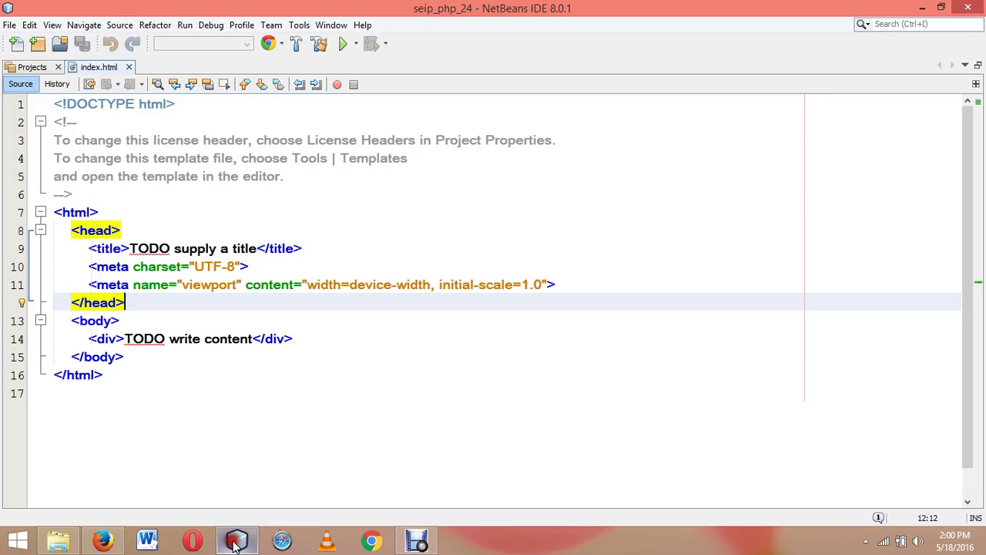
left_click(128, 248)
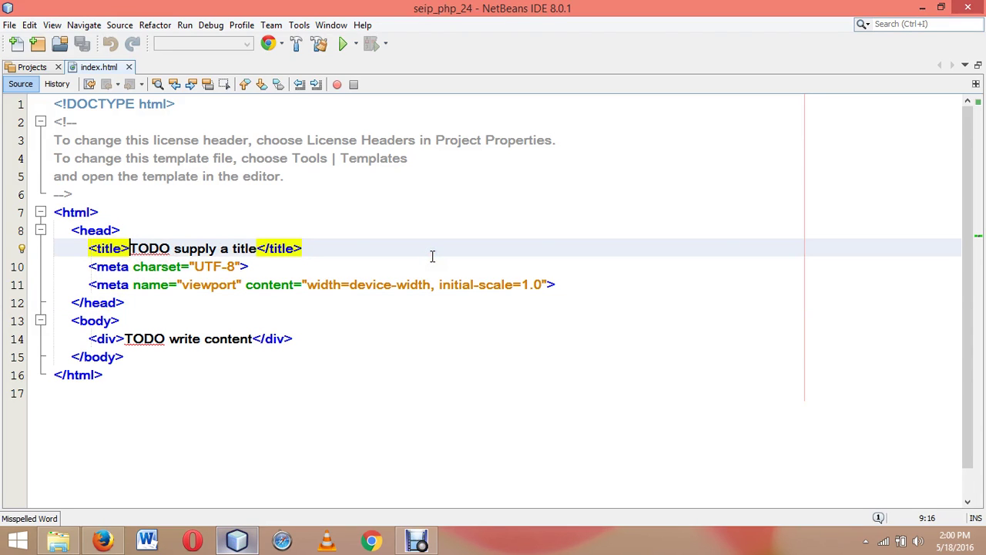